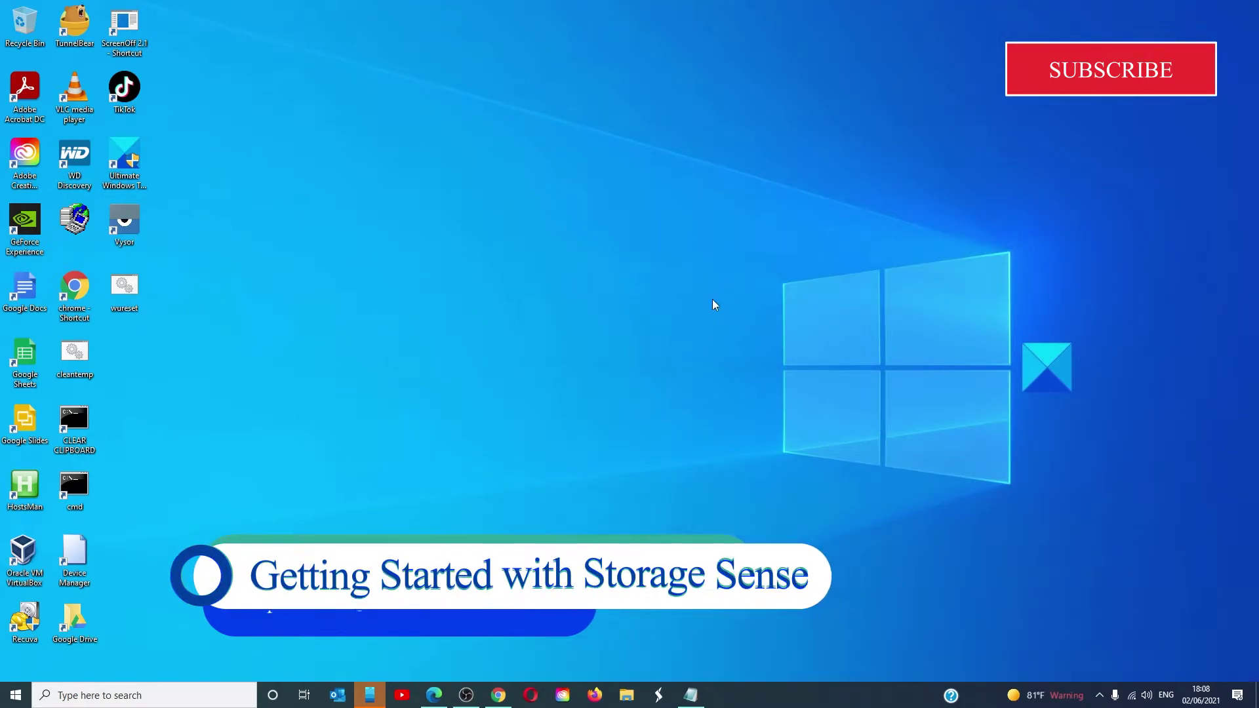
Open Settings > System > Storage and view storage usage on the C, D and E drives.
key(super+i)
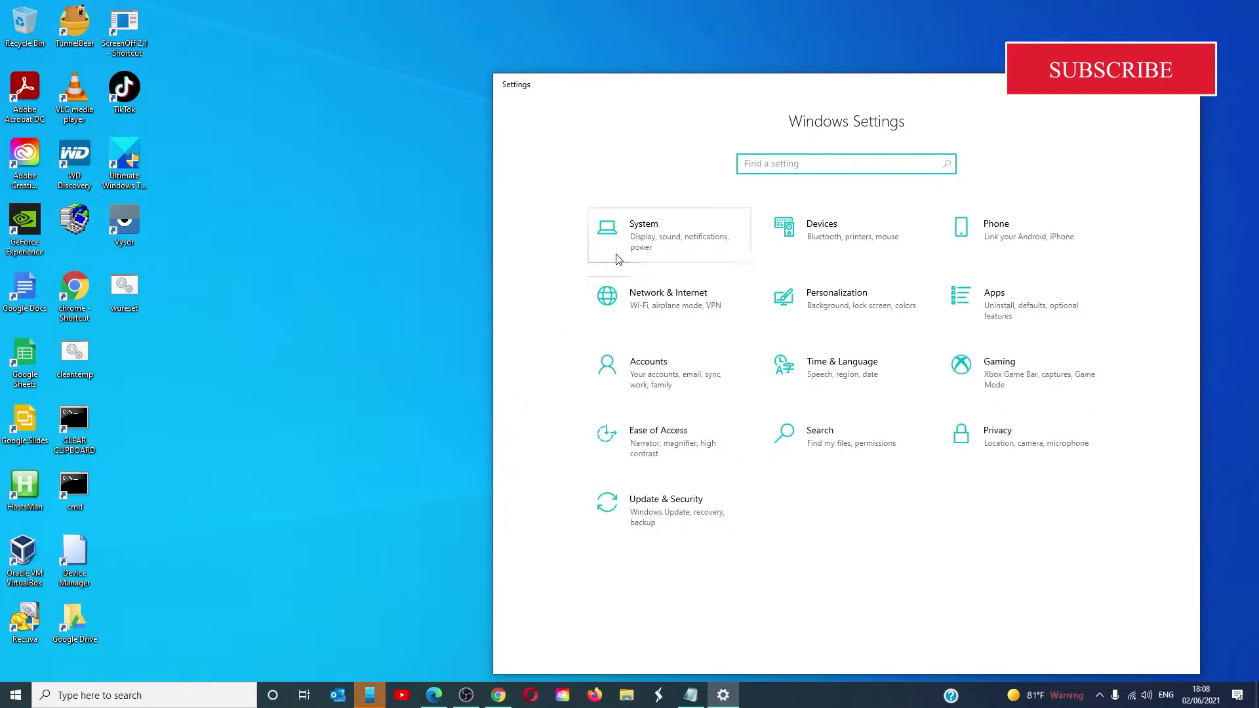
click(636, 239)
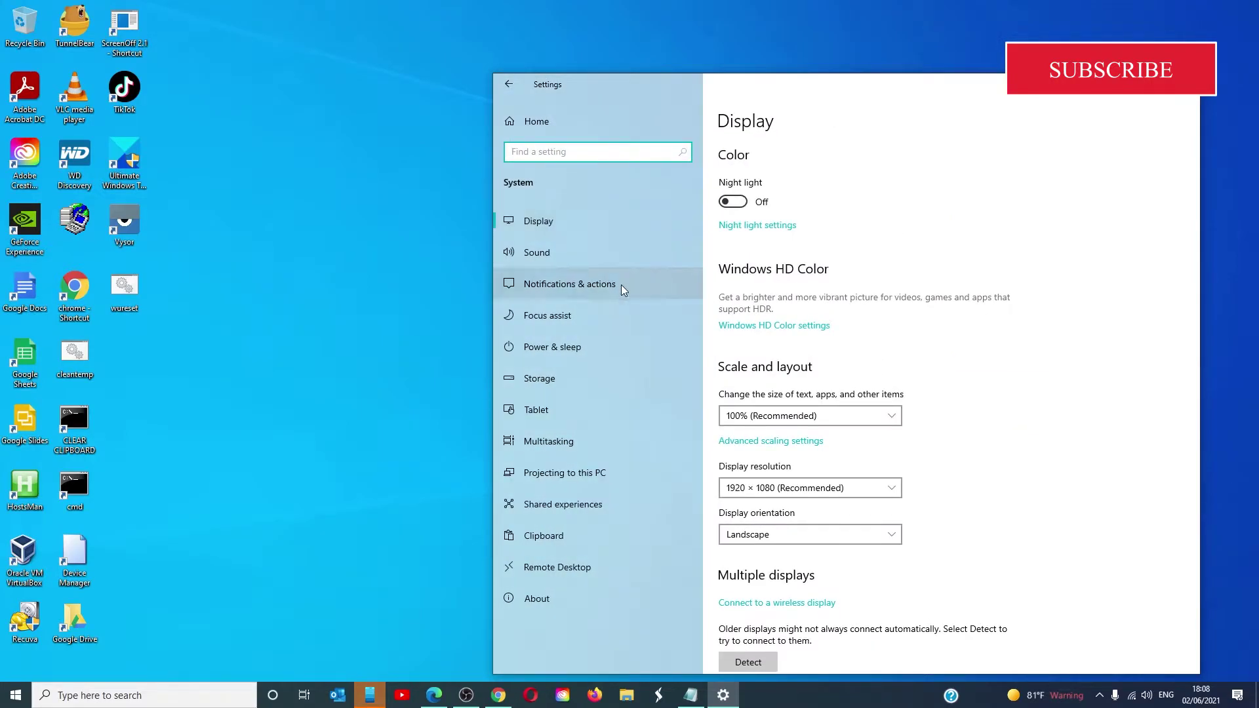
click(585, 383)
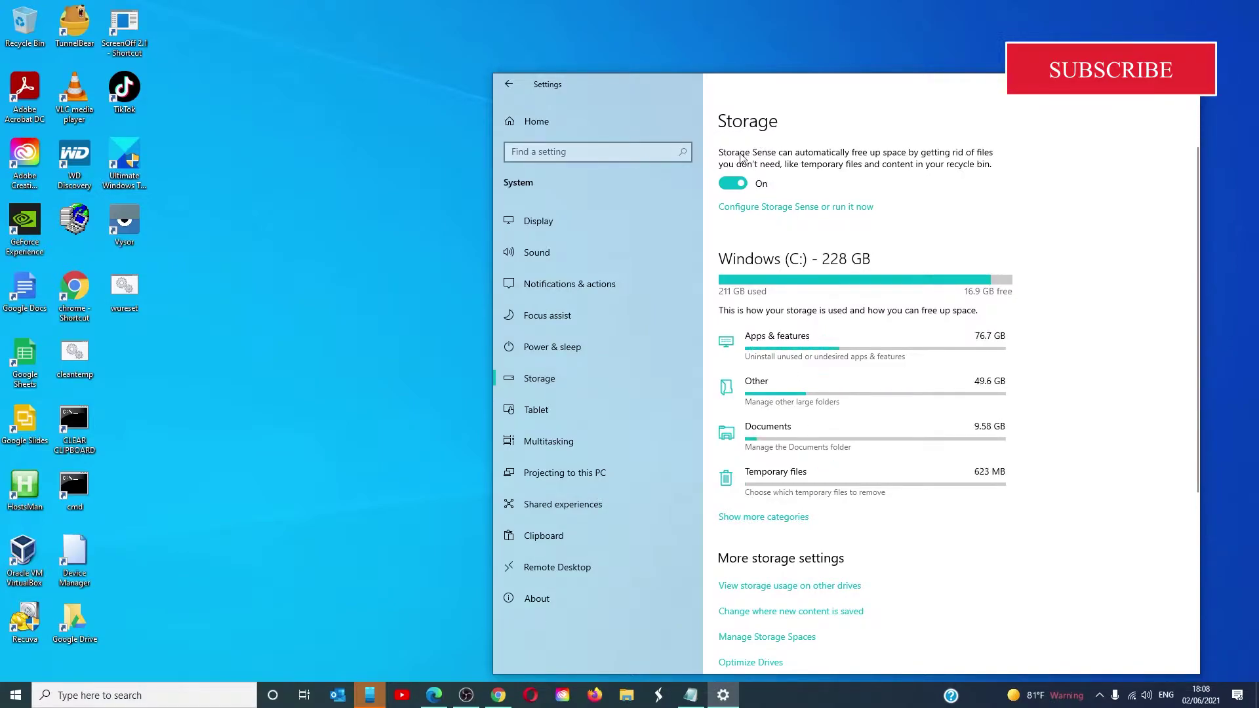
scroll(928, 455, down, 3)
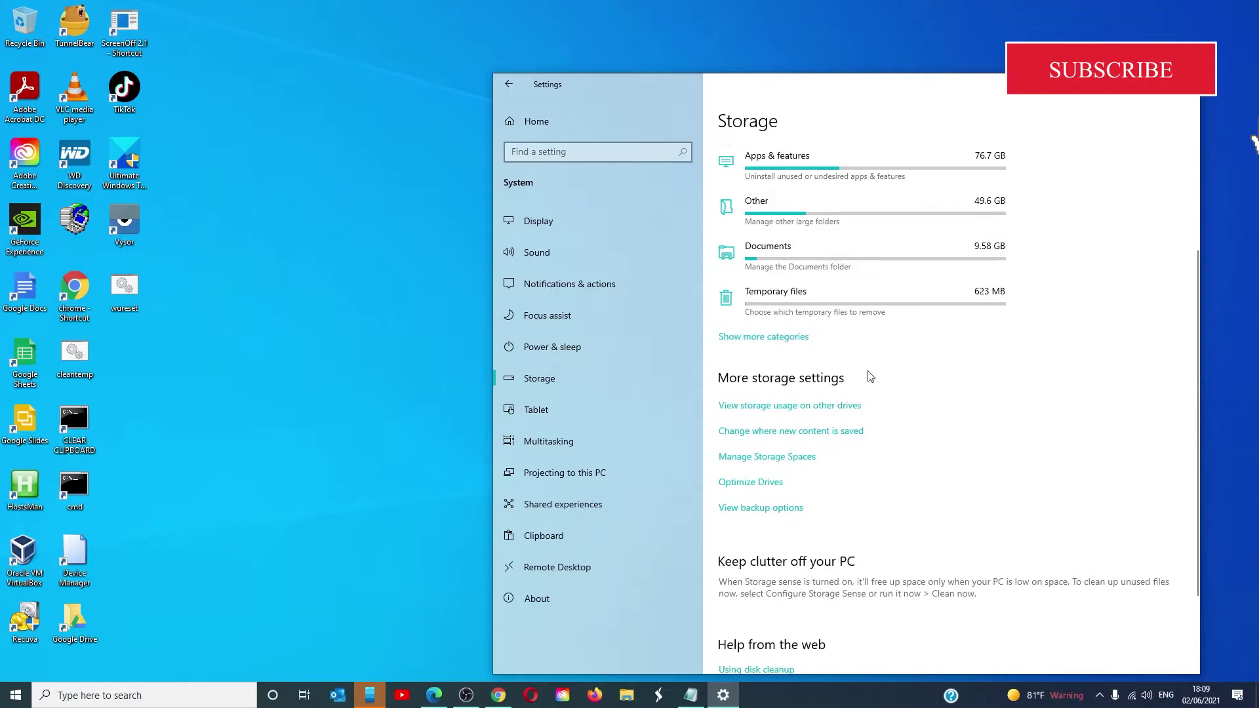
scroll(885, 389, down, 2)
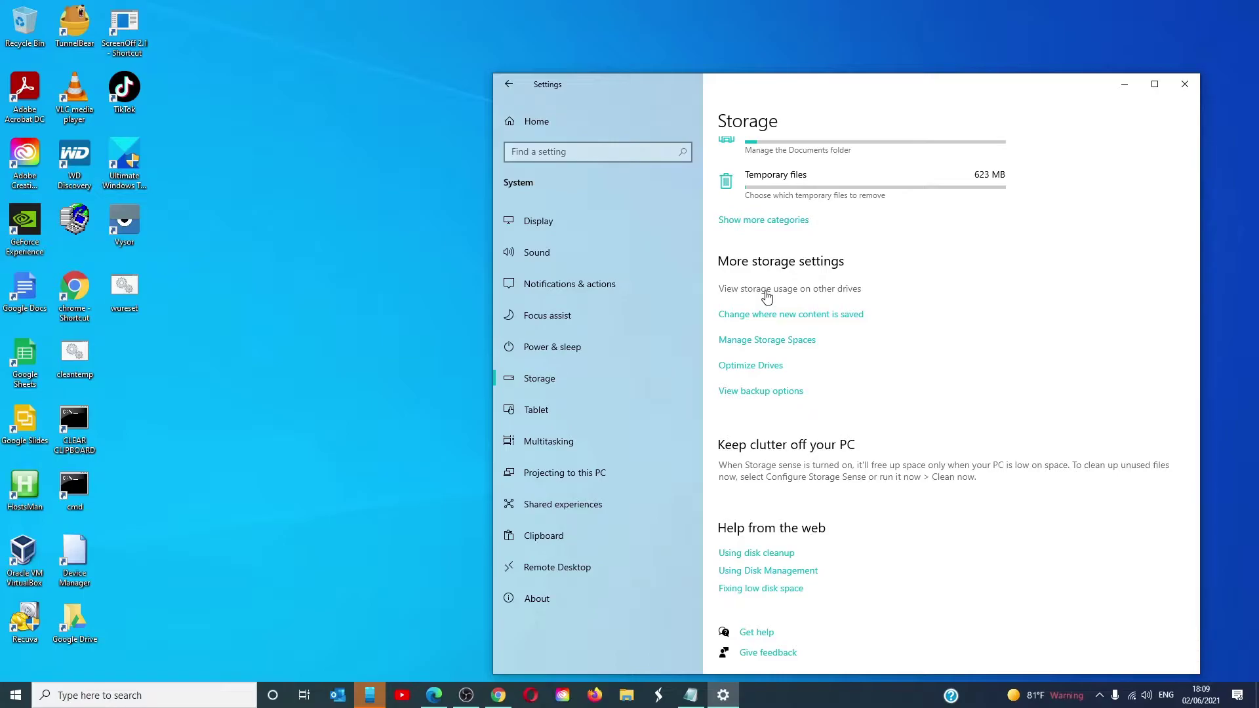
click(765, 290)
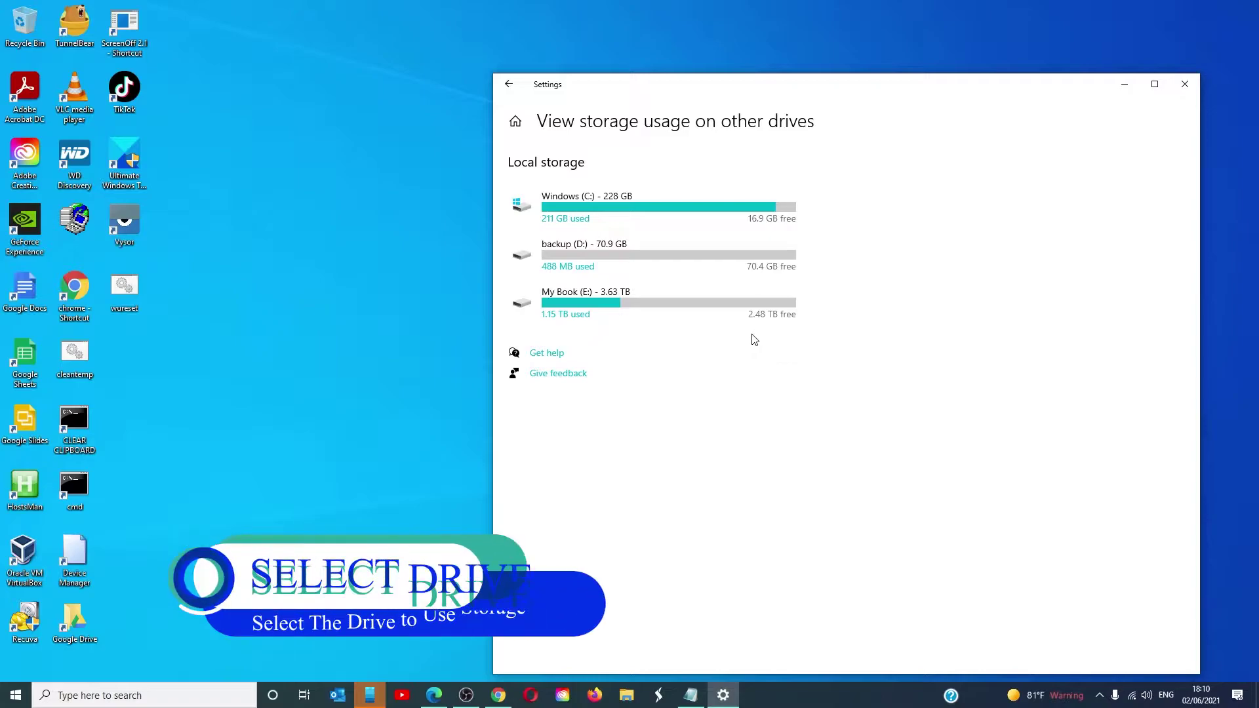
Open the Windows (C:) usage breakdown and its System & reserved details.
click(528, 216)
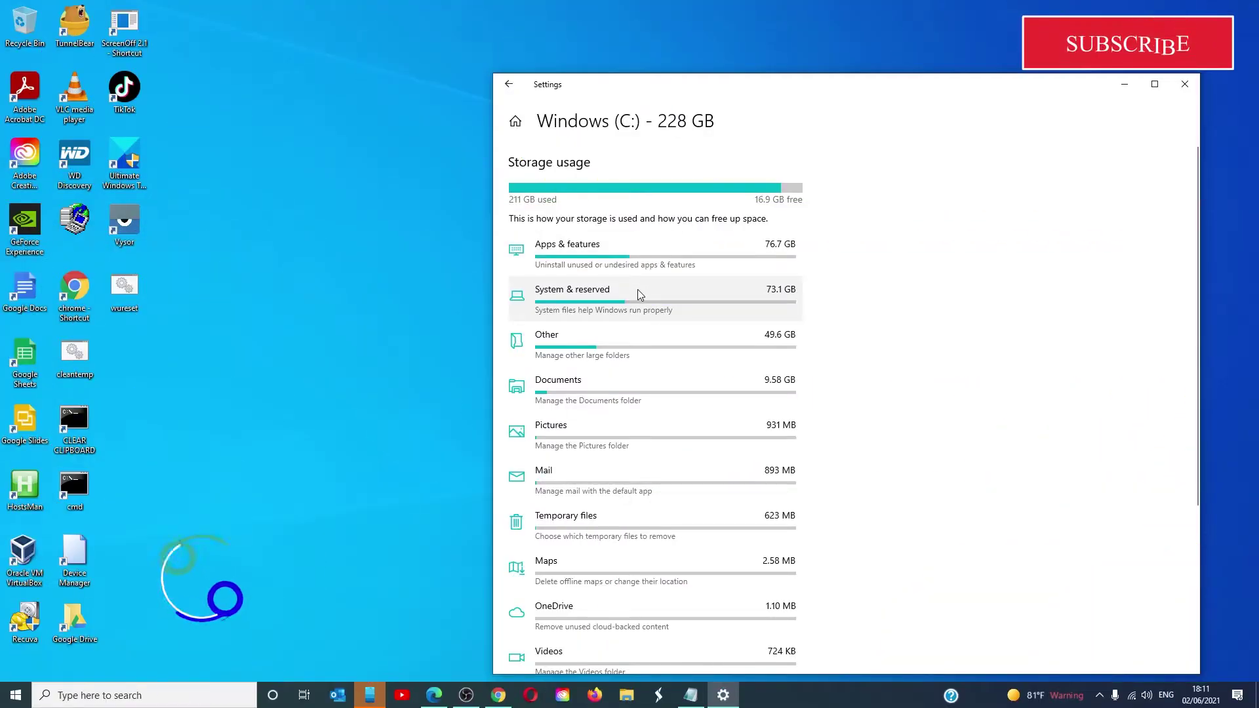
click(637, 289)
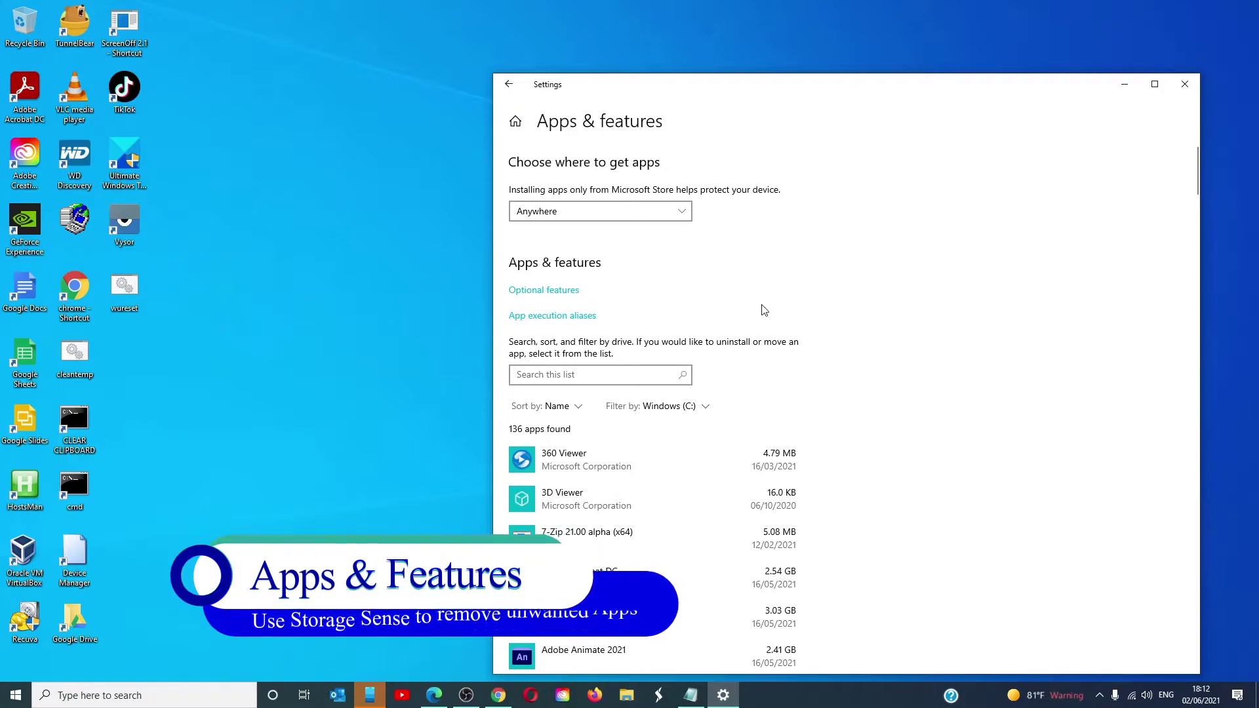
scroll(762, 308, down, 1)
scroll(781, 384, down, 2)
scroll(781, 383, down, 2)
scroll(782, 384, down, 3)
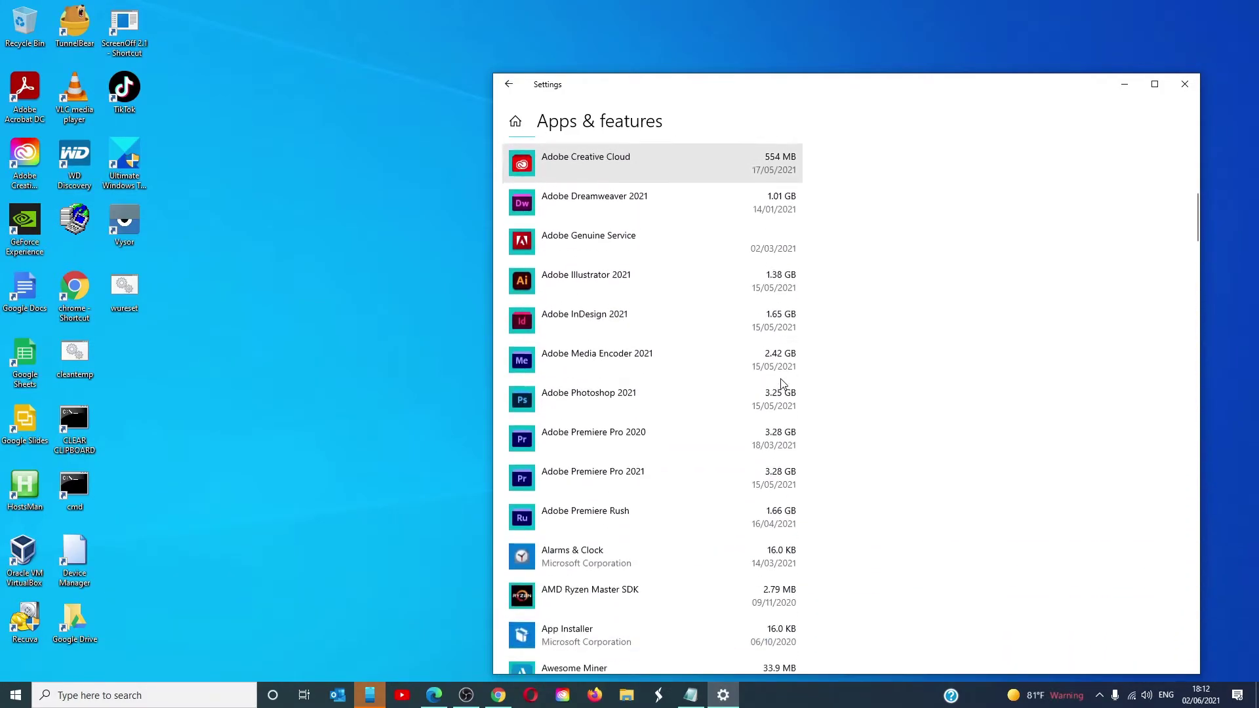
scroll(782, 384, down, 2)
scroll(782, 383, down, 2)
scroll(782, 384, down, 2)
scroll(782, 383, up, 1)
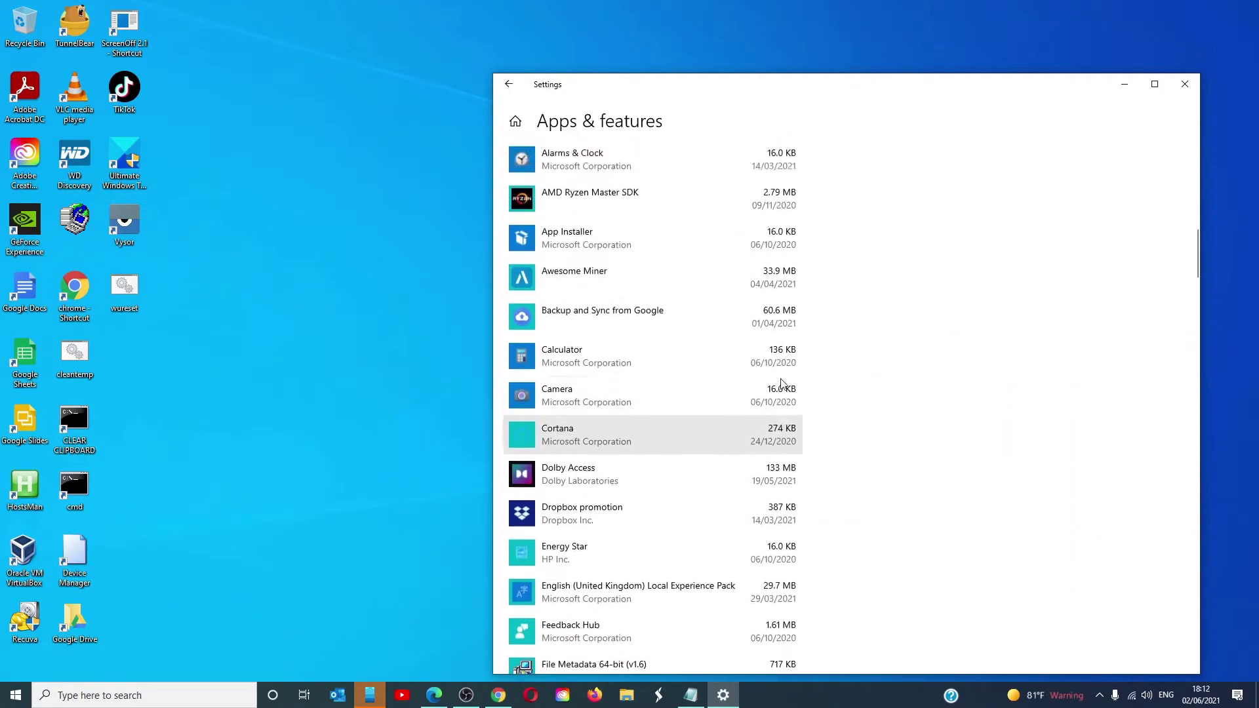
scroll(781, 383, up, 2)
scroll(782, 383, up, 2)
scroll(782, 384, up, 1)
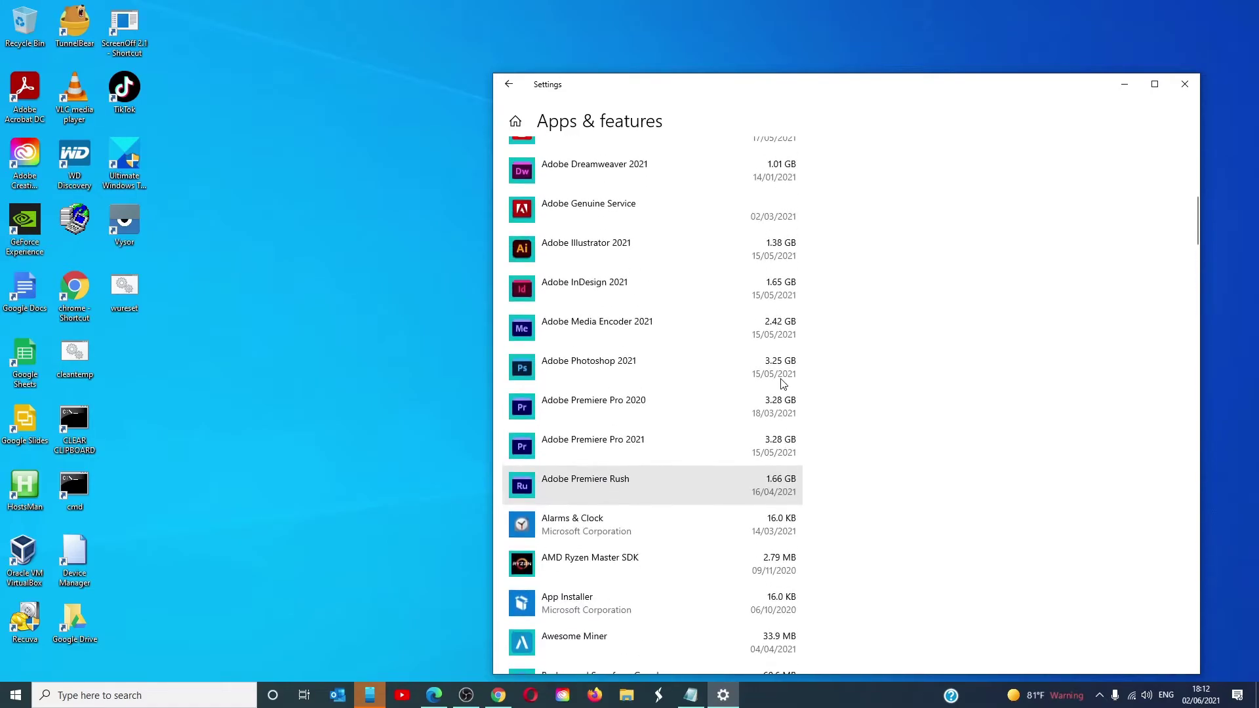
scroll(782, 383, up, 2)
scroll(782, 383, up, 3)
Return to the Windows (C:) 228 GB storage breakdown from the installed apps list.
click(710, 412)
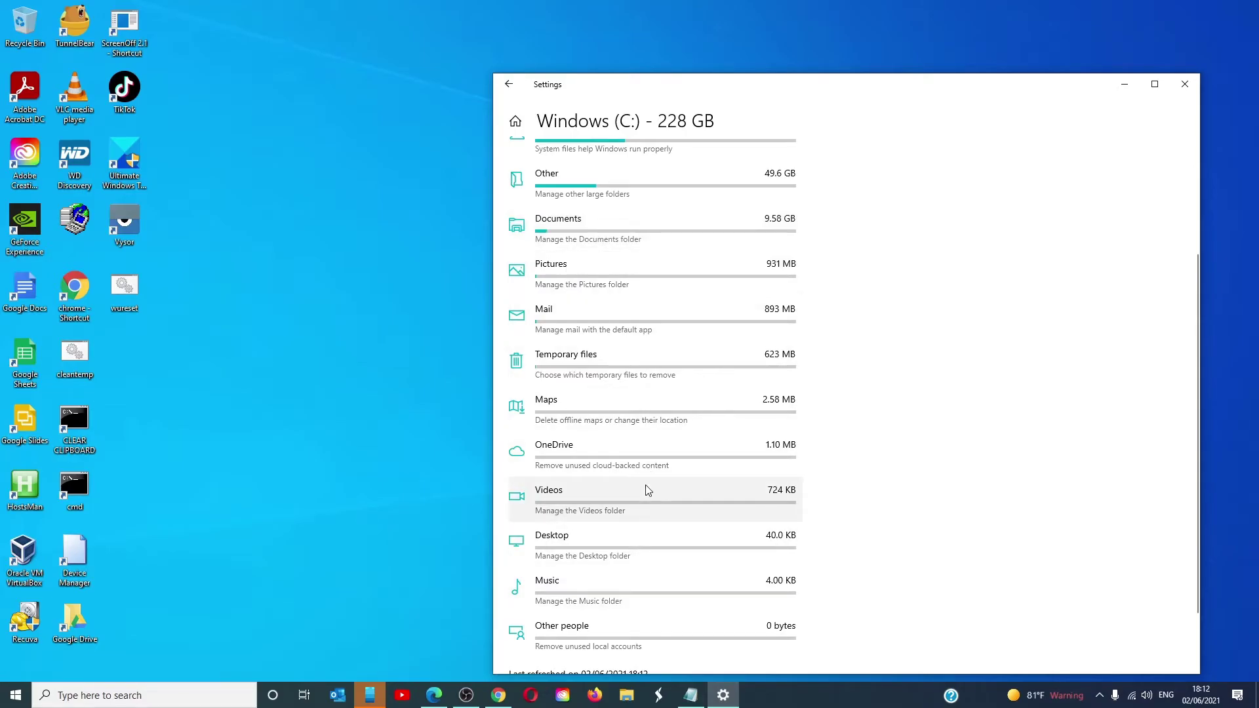
click(613, 270)
click(560, 239)
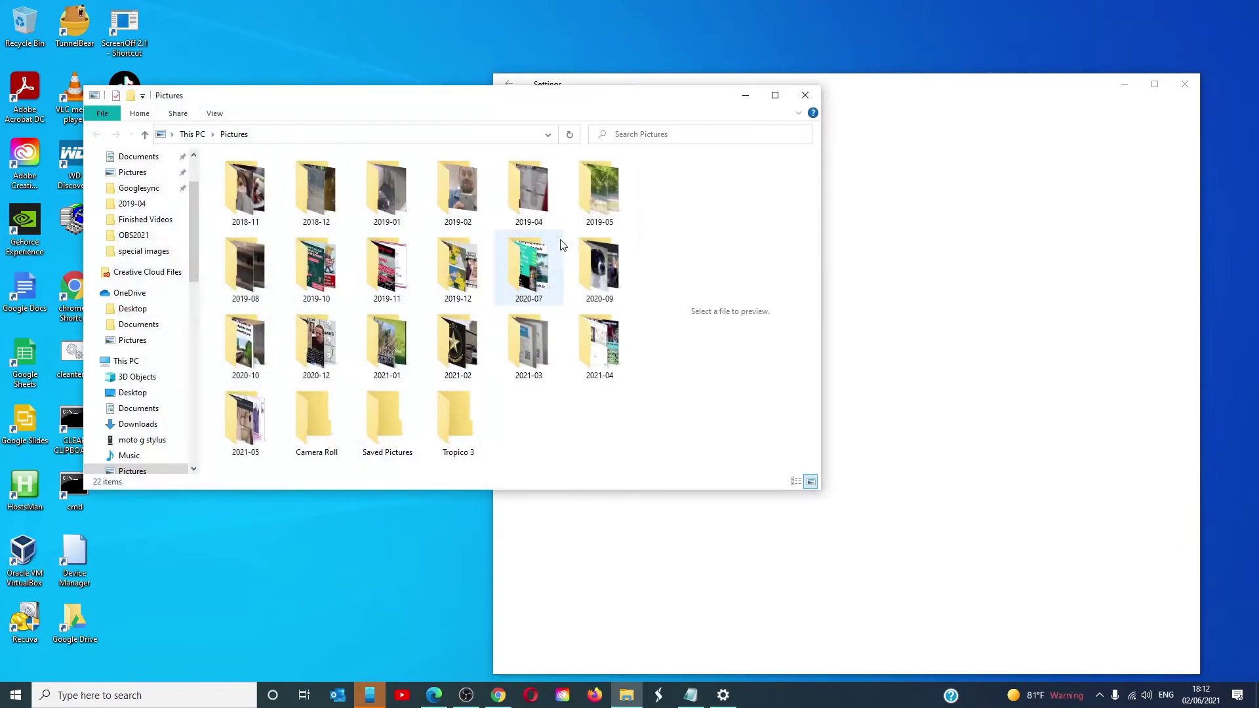
click(806, 95)
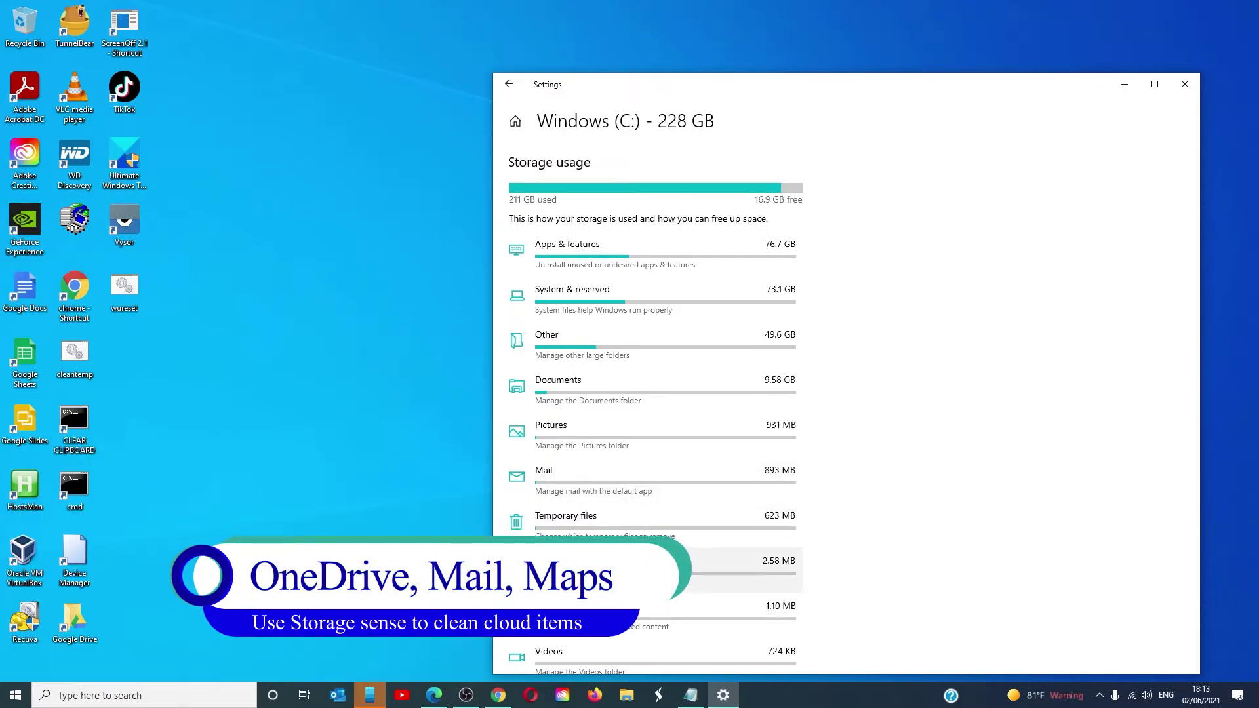
click(678, 566)
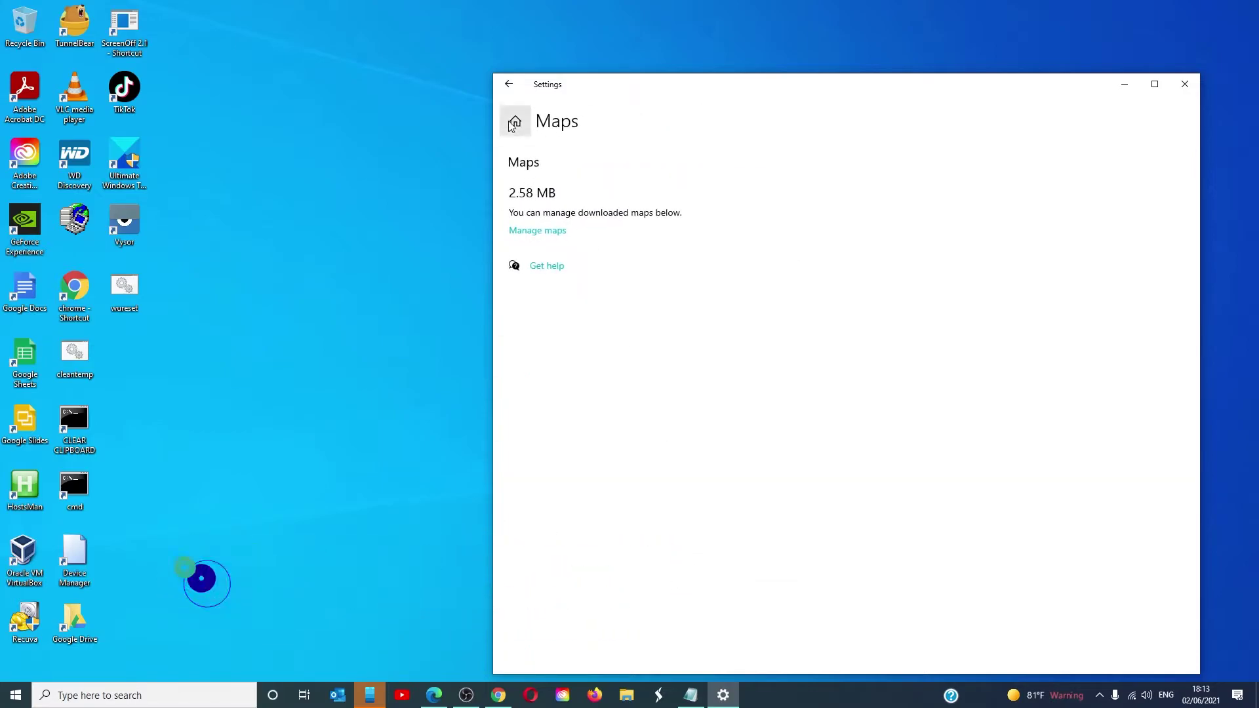
click(508, 84)
click(508, 83)
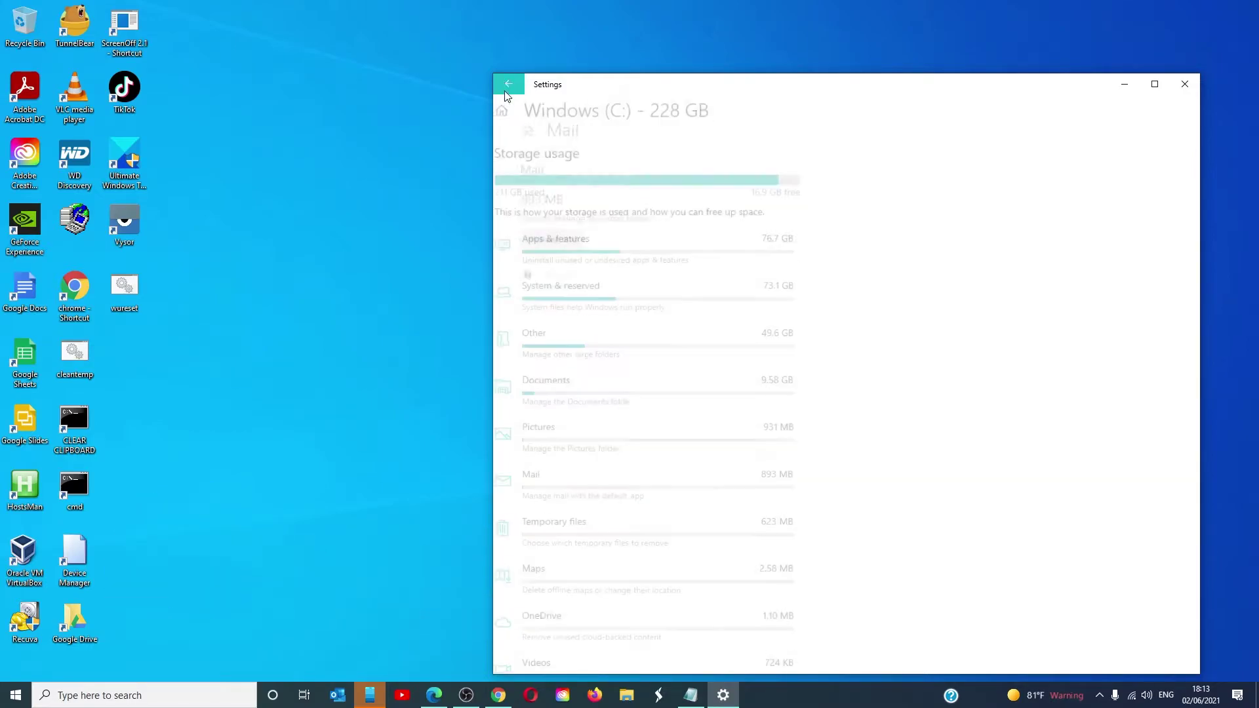
scroll(708, 460, down, 2)
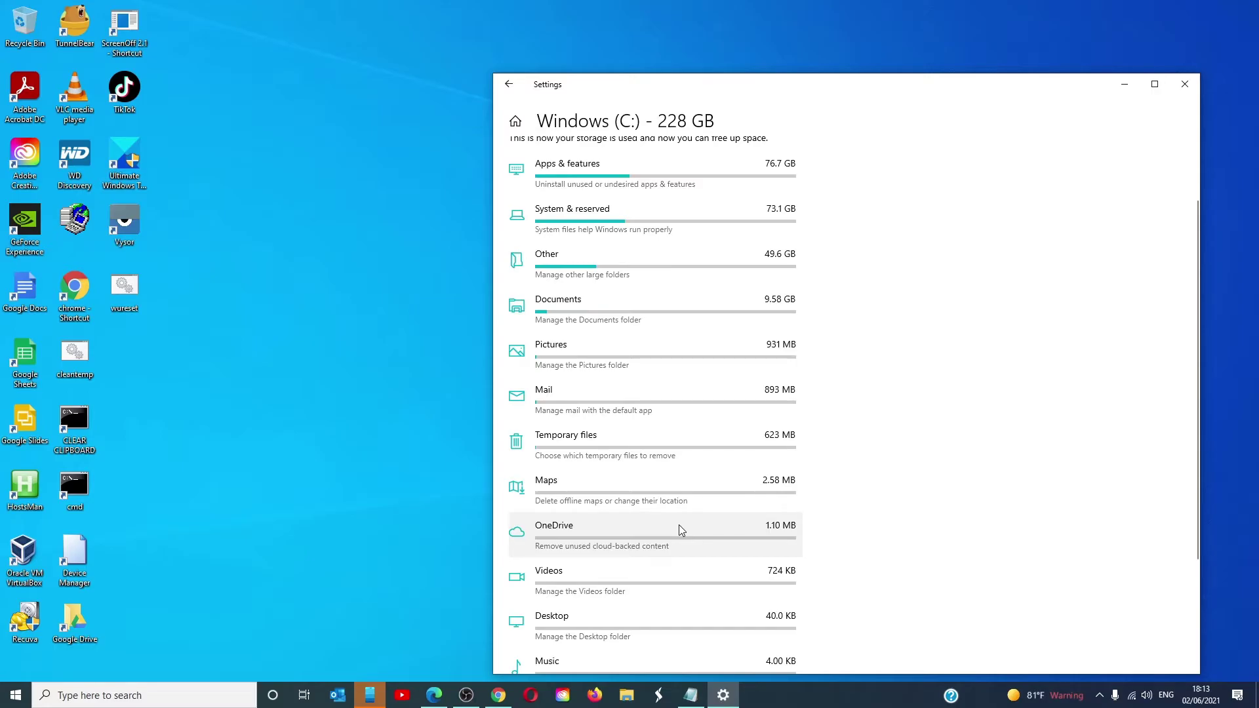
scroll(679, 530, down, 2)
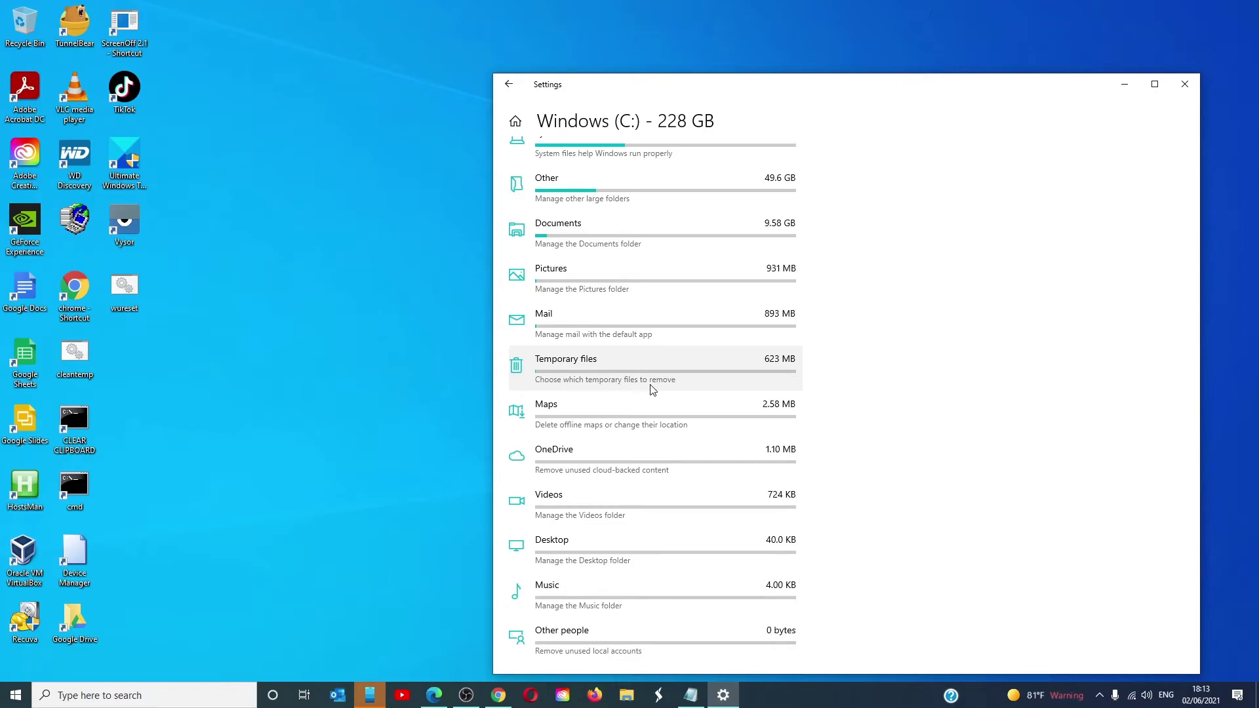
scroll(693, 567, down, 2)
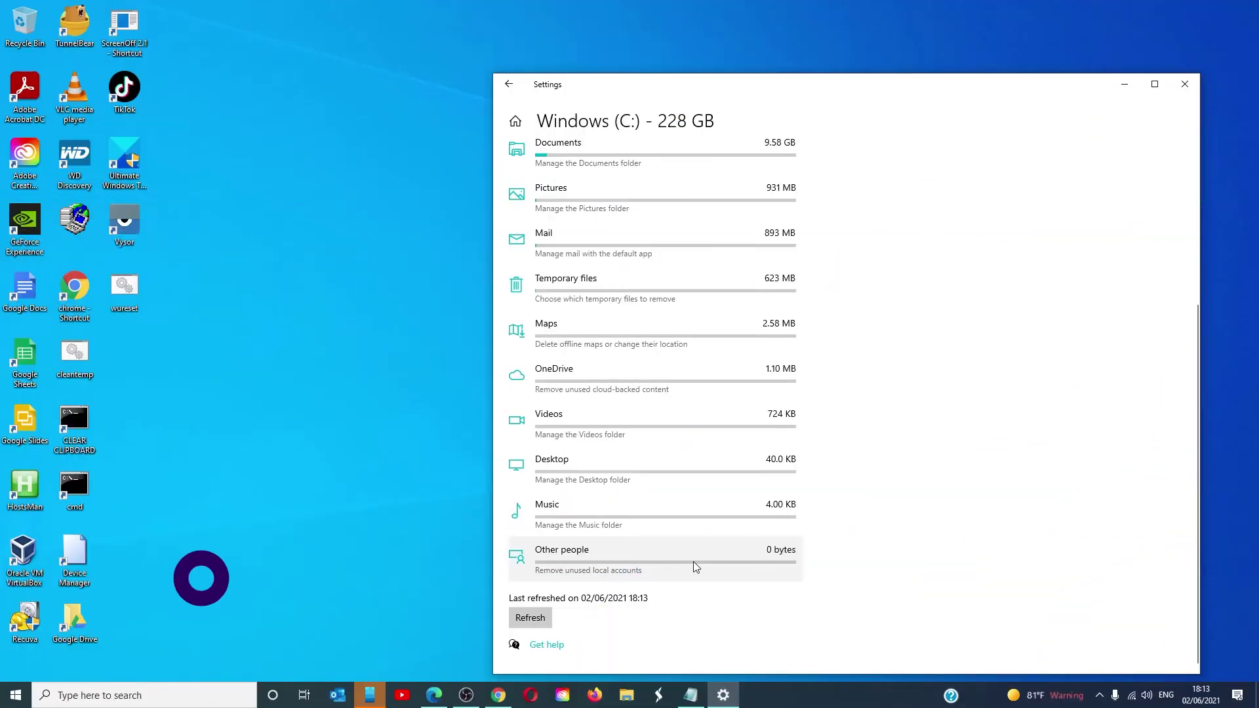
click(694, 561)
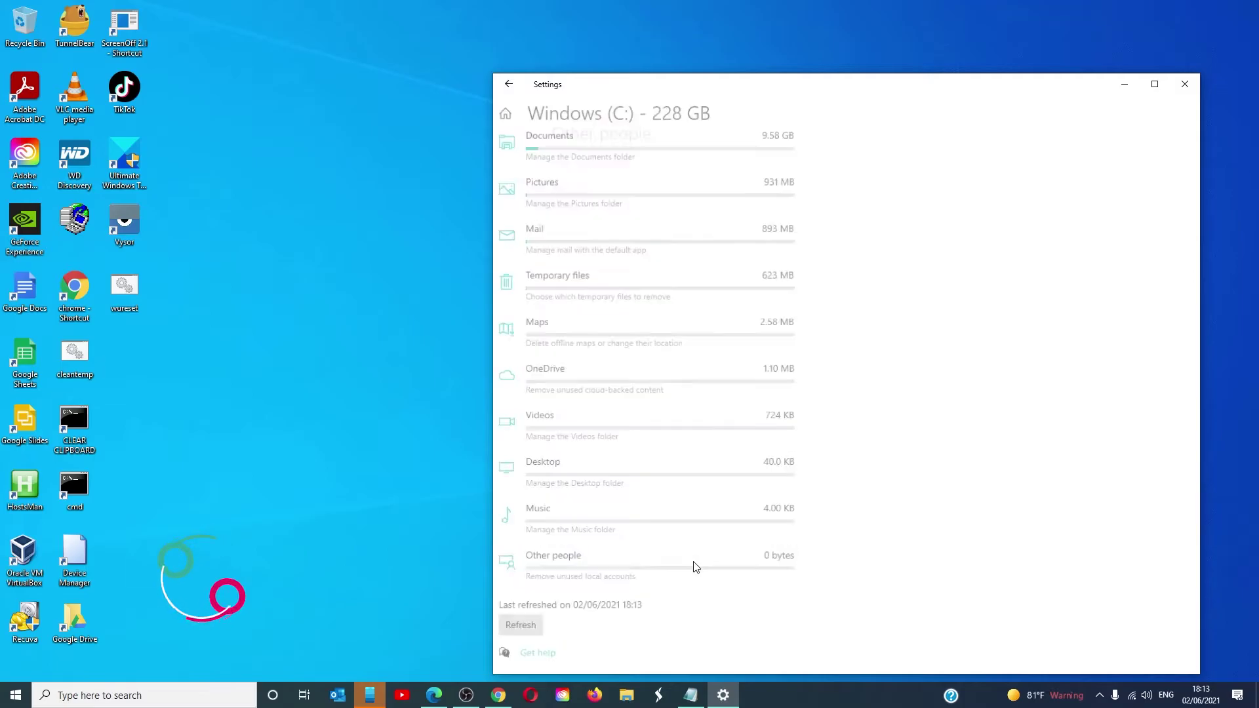
click(508, 86)
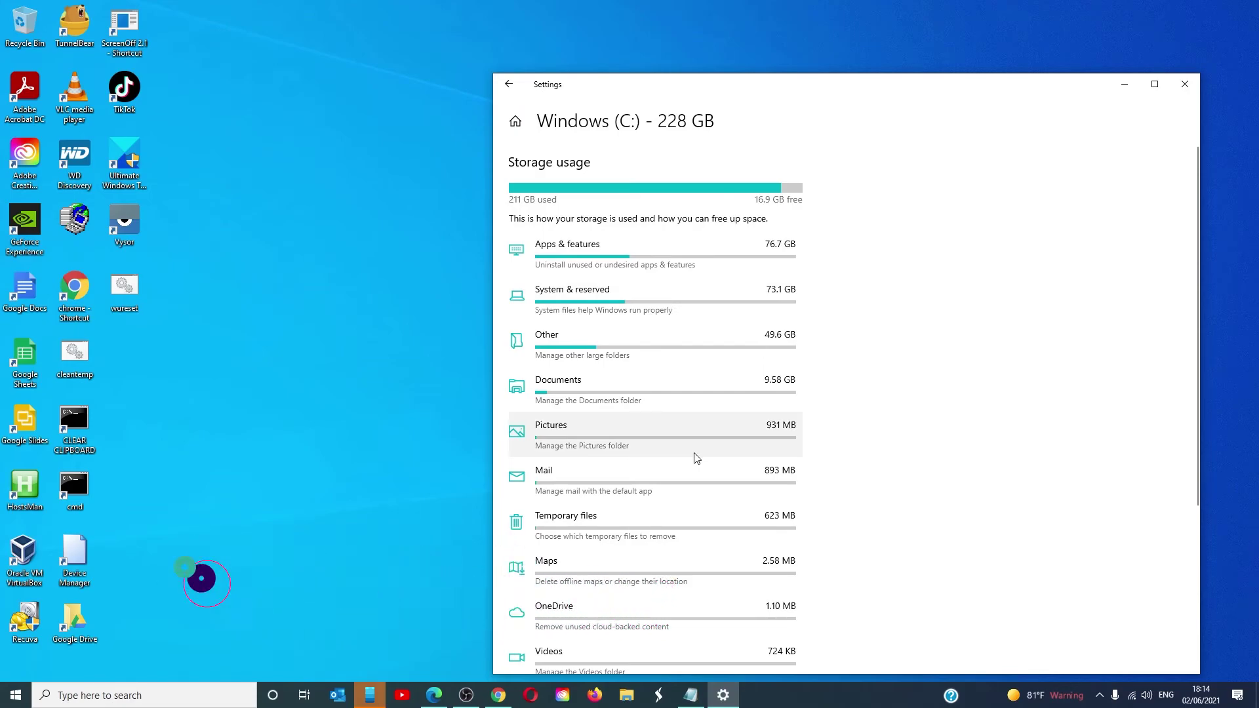
Open the Other category to list its 49.6 GB of folders, led by VirtualBox VMs.
click(667, 347)
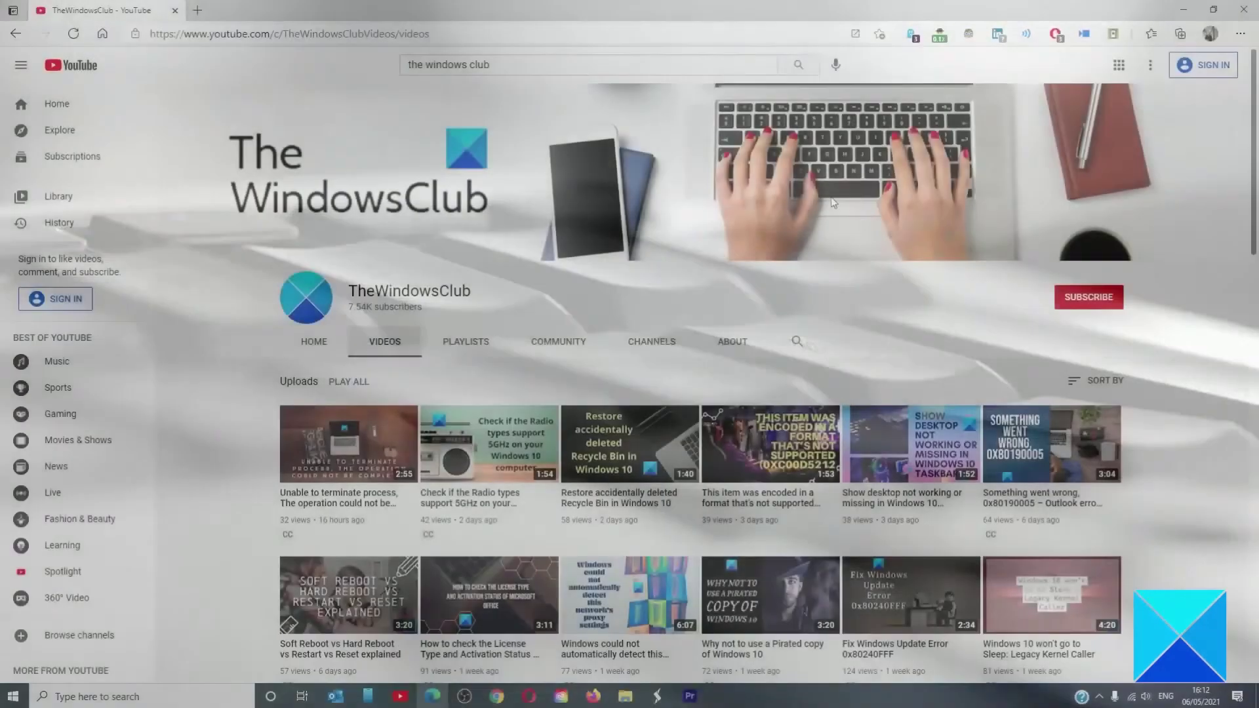
scroll(831, 201, down, 2)
scroll(831, 202, down, 1)
scroll(831, 202, down, 3)
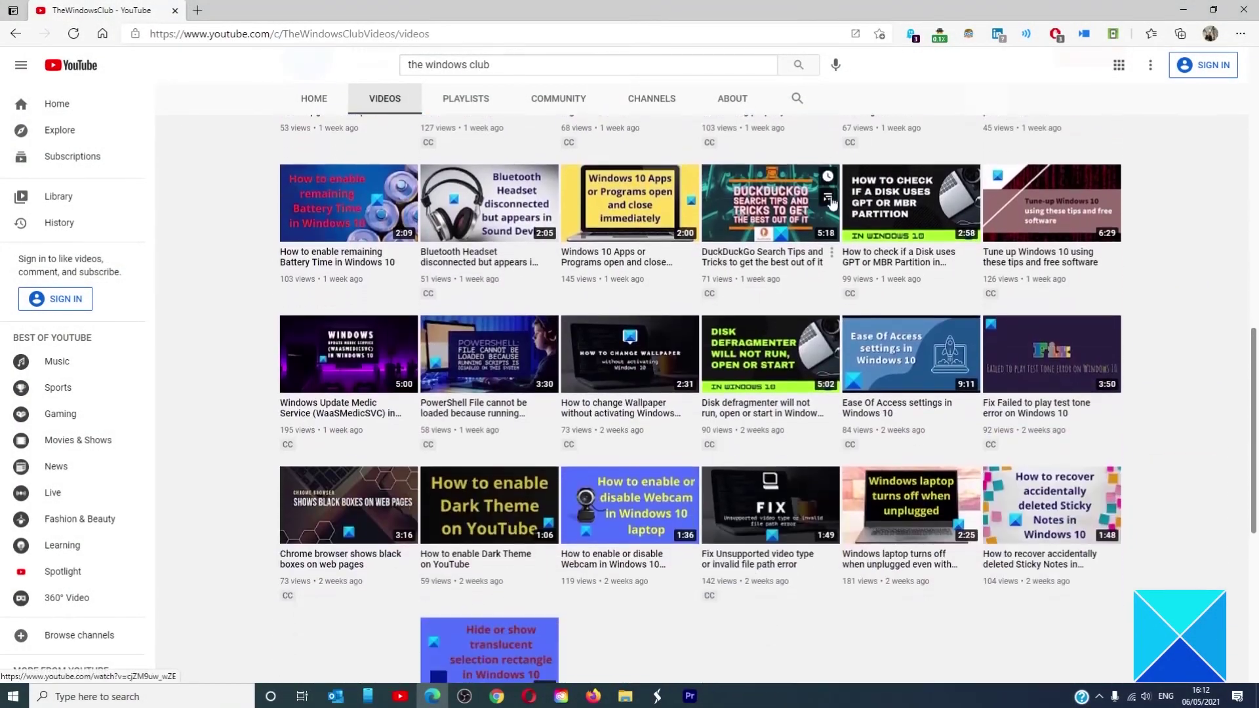
scroll(831, 202, down, 1)
scroll(830, 202, down, 3)
scroll(832, 201, up, 2)
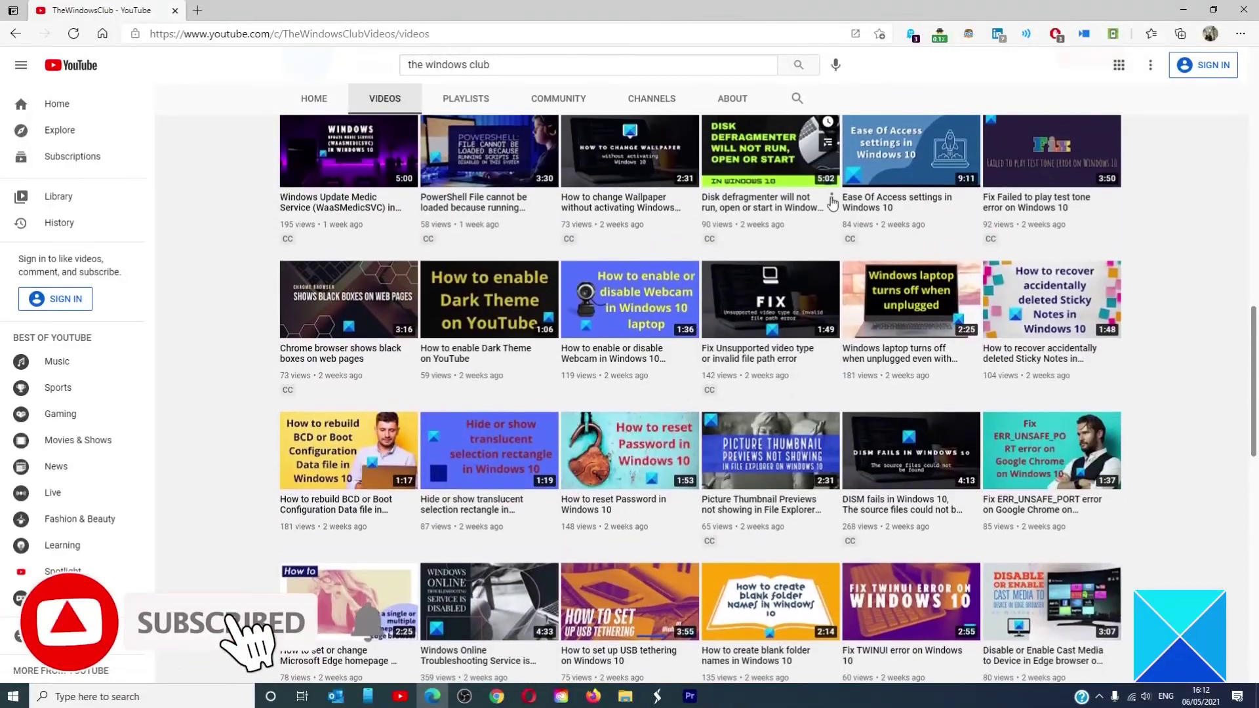
scroll(831, 201, up, 2)
scroll(832, 202, up, 2)
scroll(831, 202, up, 2)
scroll(830, 202, up, 2)
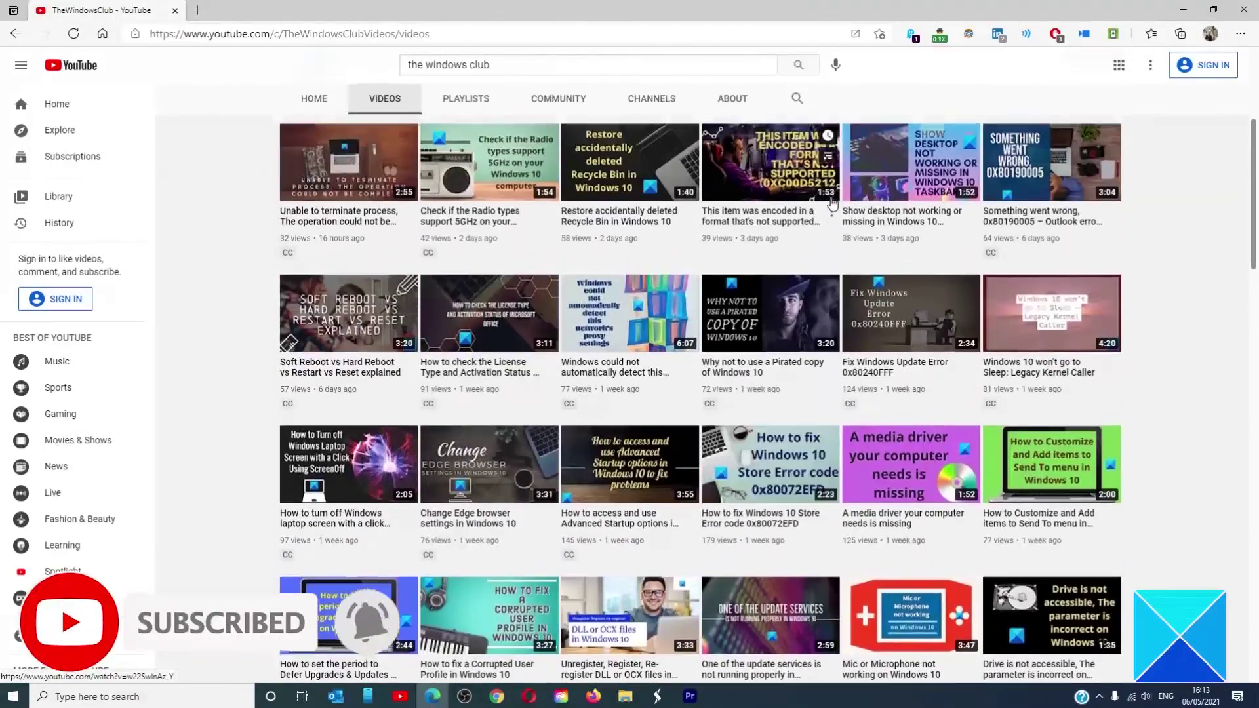